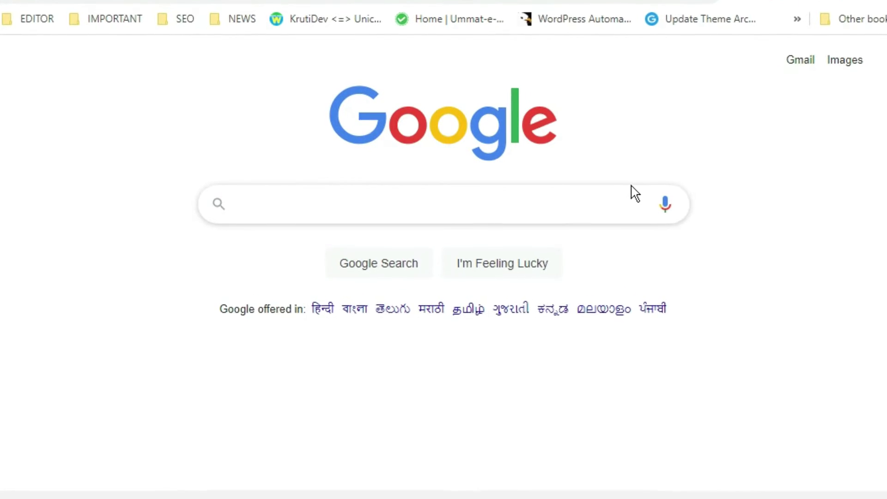
# - Search Google for "krutidev font download"
pyautogui.click(518, 214)
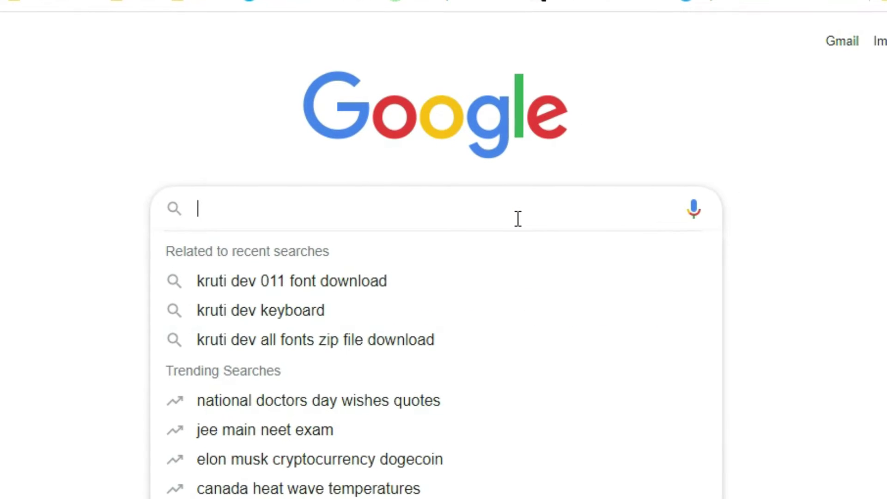
pyautogui.write('krutidev')
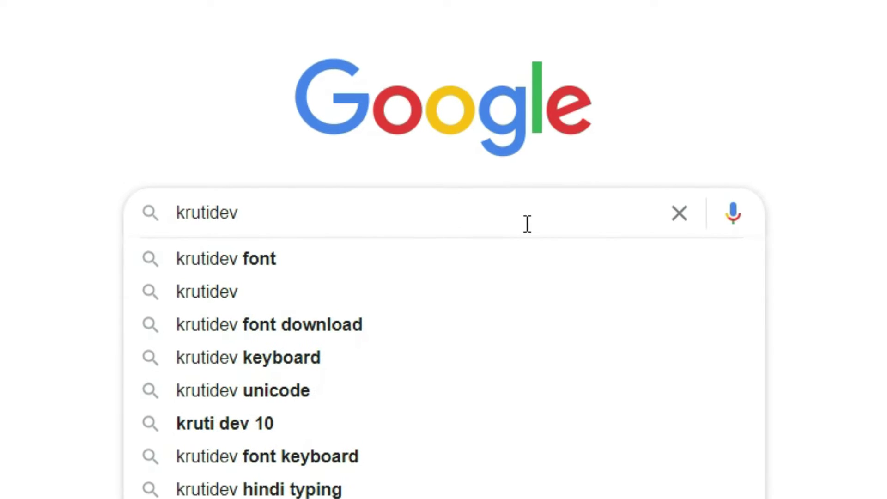
pyautogui.press('Down')
pyautogui.press('Down')
pyautogui.press('Down')
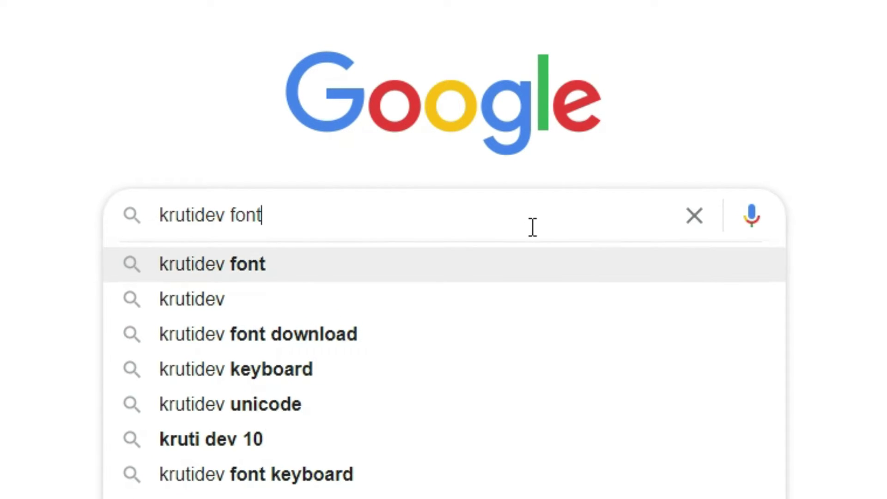
pyautogui.press('Return')
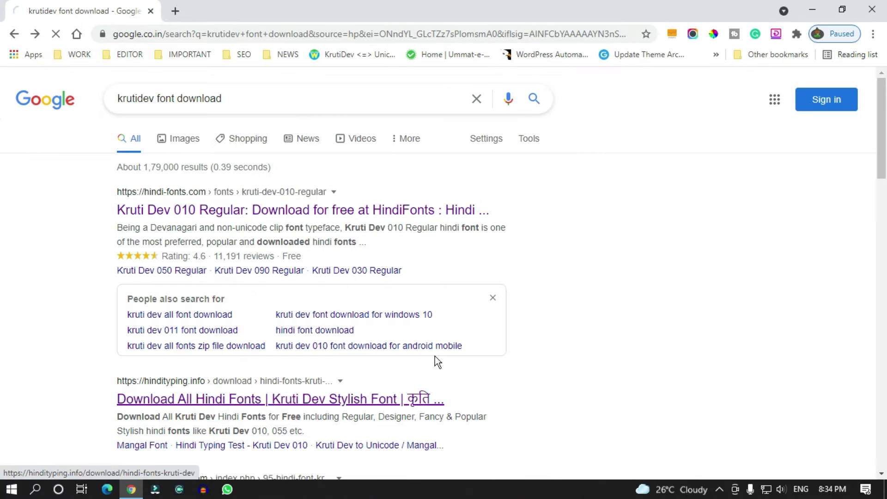
# - Open the hindityping.info result for Kruti Dev fonts and go to its list of downloadable fonts
pyautogui.click(212, 406)
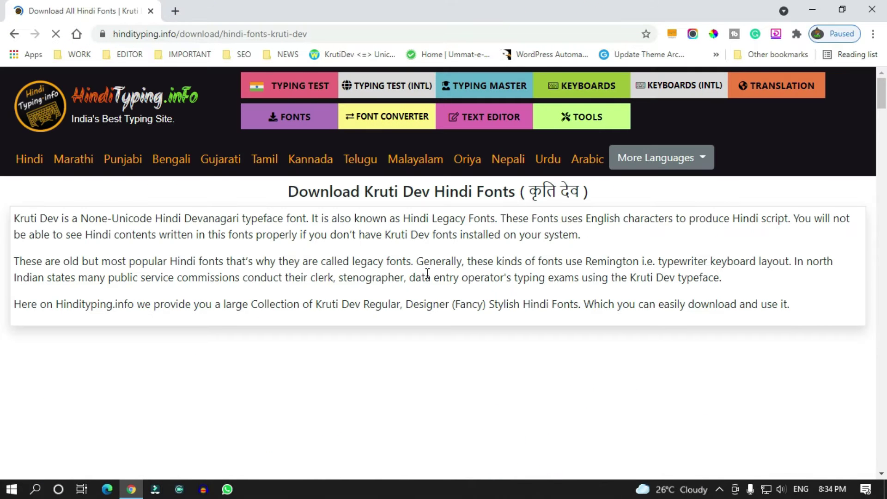
pyautogui.scroll(-1, 446, 283)
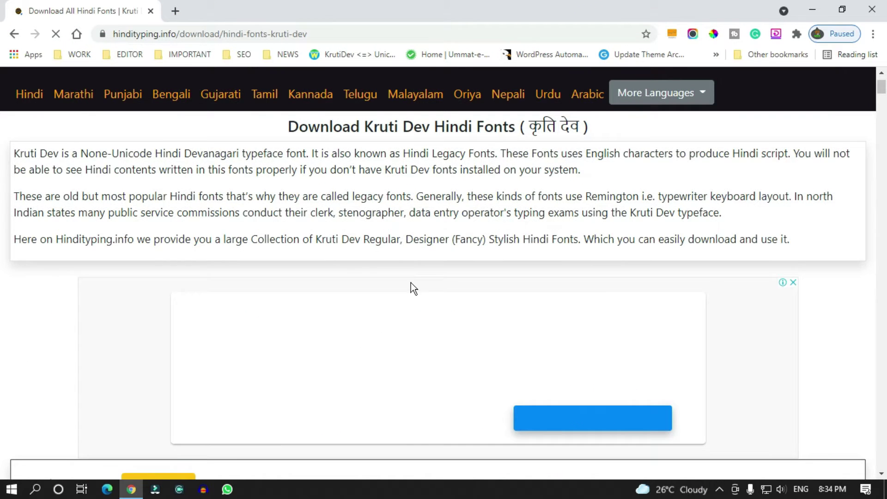
pyautogui.scroll(-10, 405, 287)
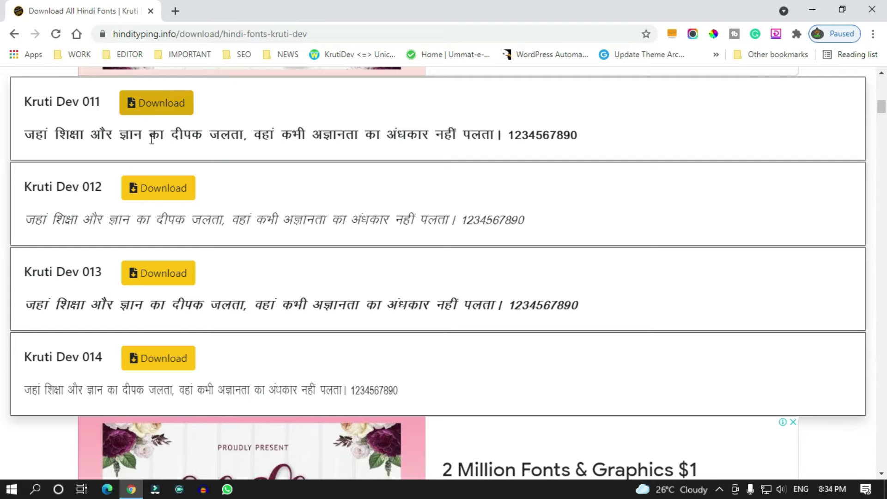
# - Minimize the browser, open the KRUTIDEV FONTS folder on the desktop and copy all its font files
pyautogui.click(821, 10)
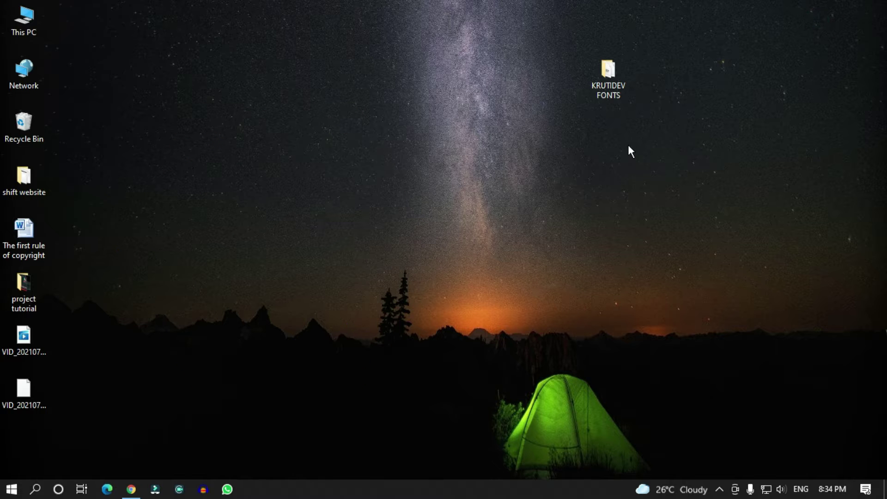
pyautogui.click(608, 85)
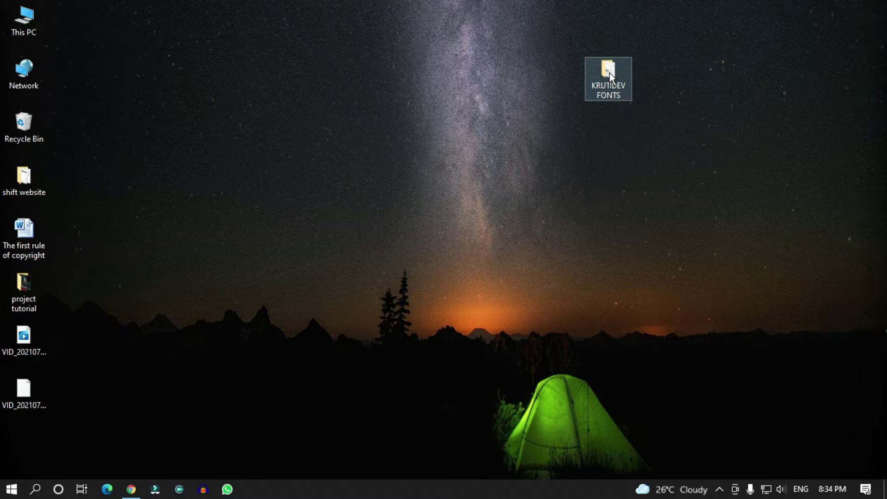
pyautogui.doubleClick(606, 72)
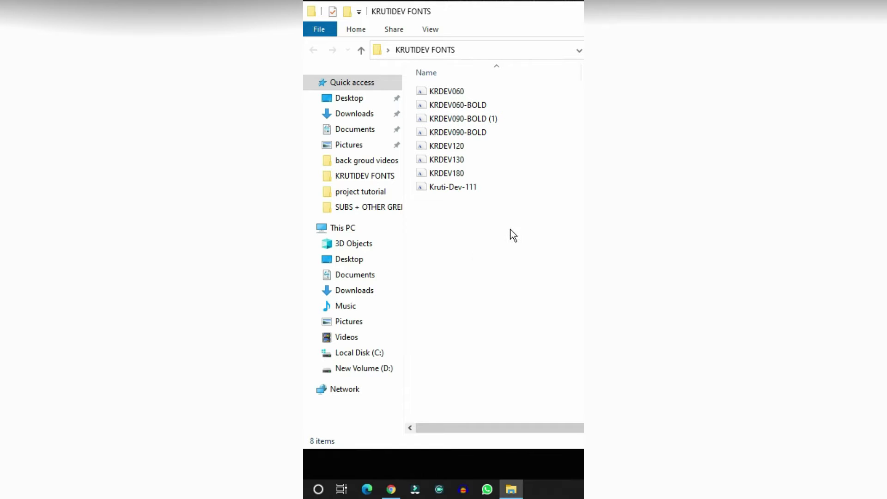
pyautogui.hotkey('ctrl', 'a')
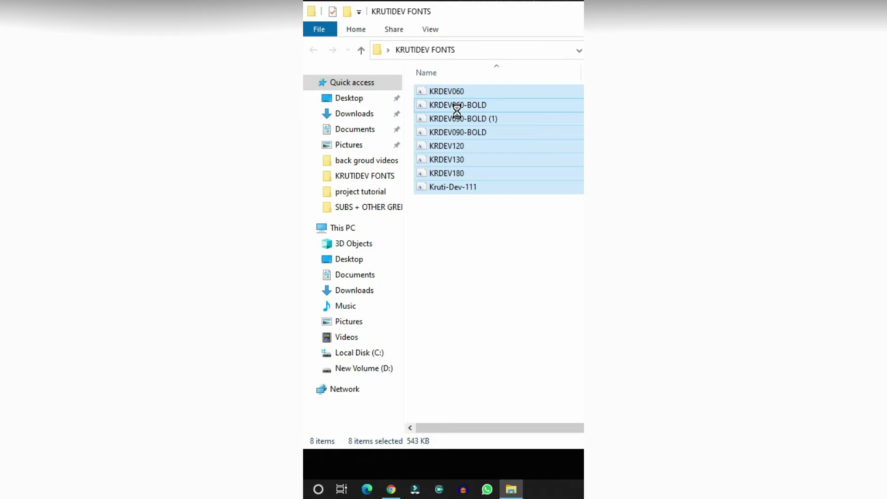
pyautogui.rightClick(457, 111)
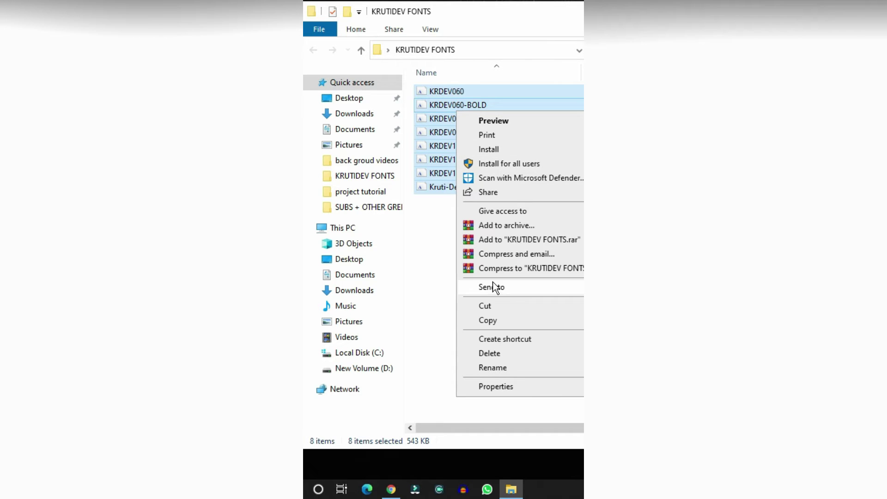
pyautogui.click(492, 322)
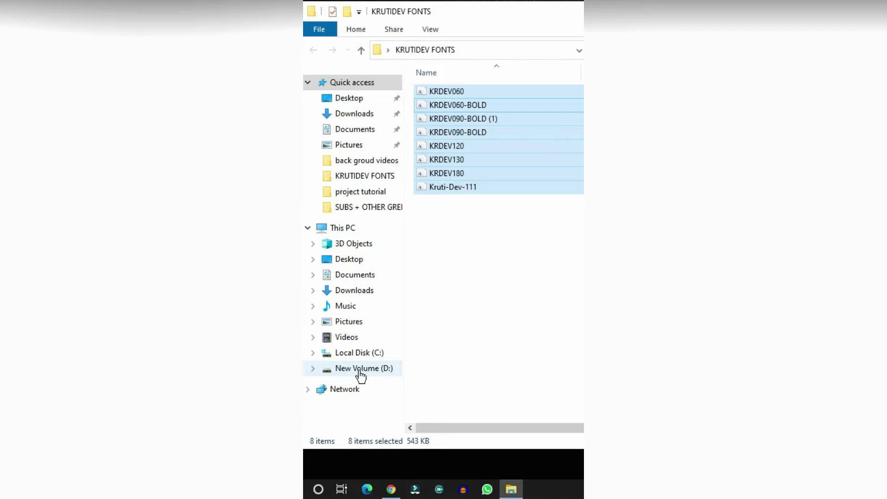
# - Paste the copied fonts into C:\Program Files\Wondershare\Wondershare Filmora\Fonts and close the folder window
pyautogui.click(365, 354)
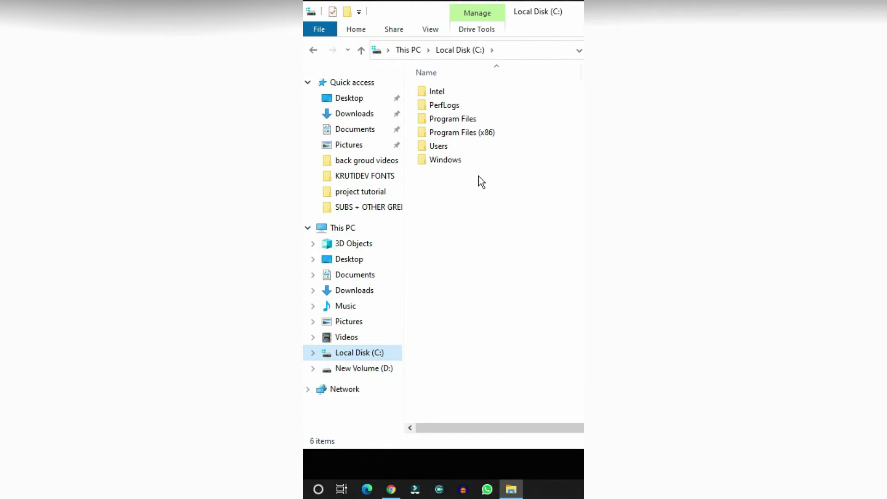
pyautogui.doubleClick(463, 120)
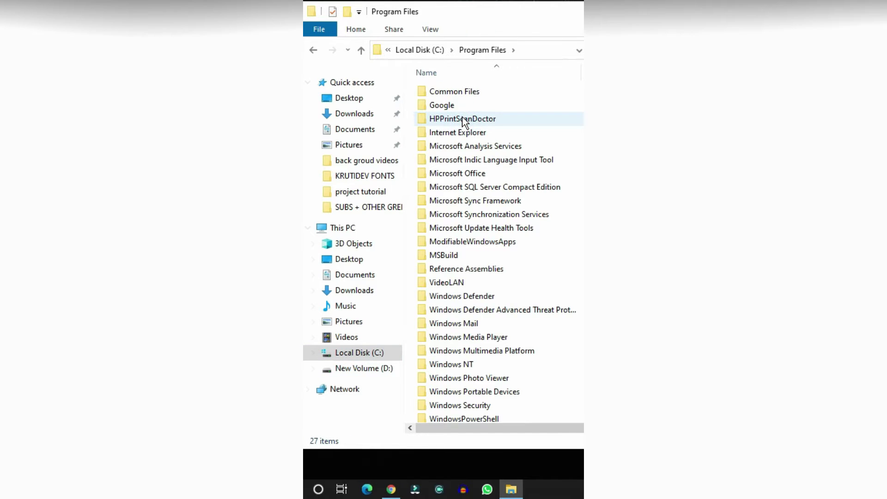
pyautogui.scroll(-2, 519, 400)
pyautogui.doubleClick(465, 417)
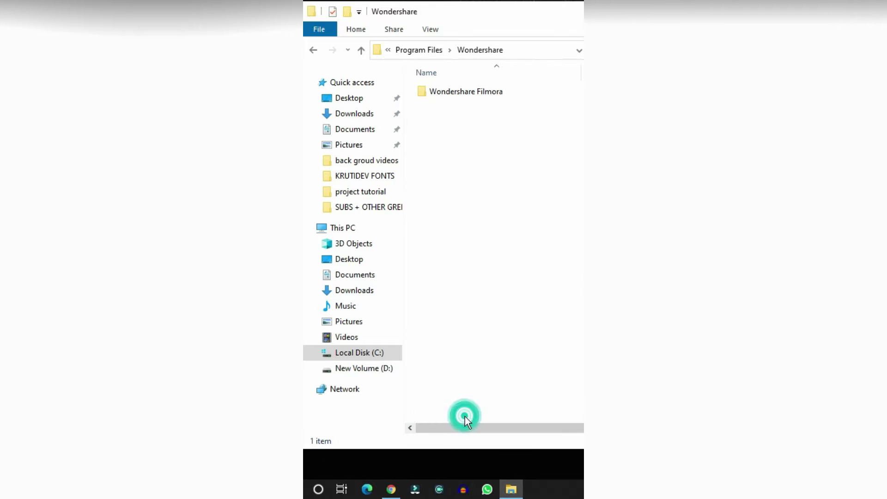
pyautogui.doubleClick(480, 93)
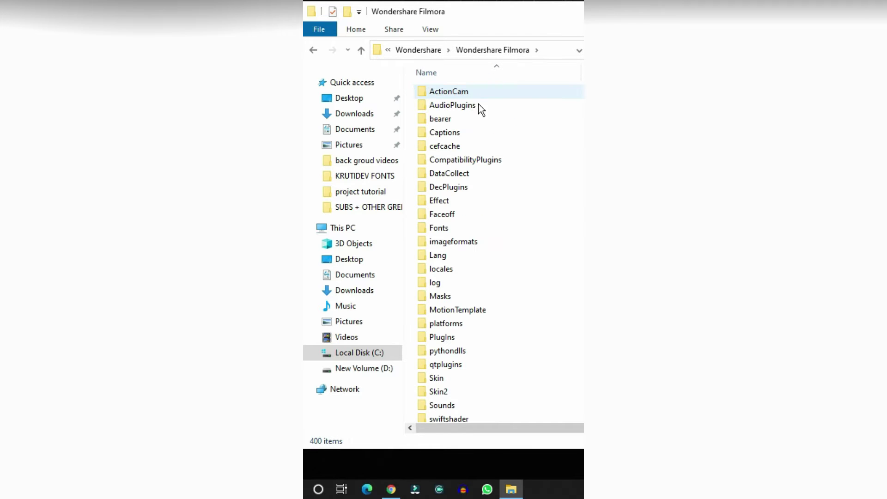
pyautogui.doubleClick(463, 230)
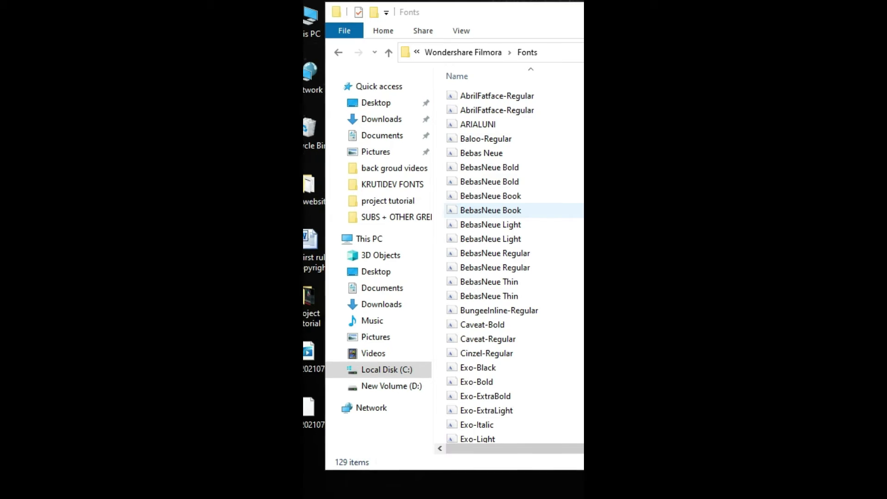
pyautogui.hotkey('ctrl', 'v')
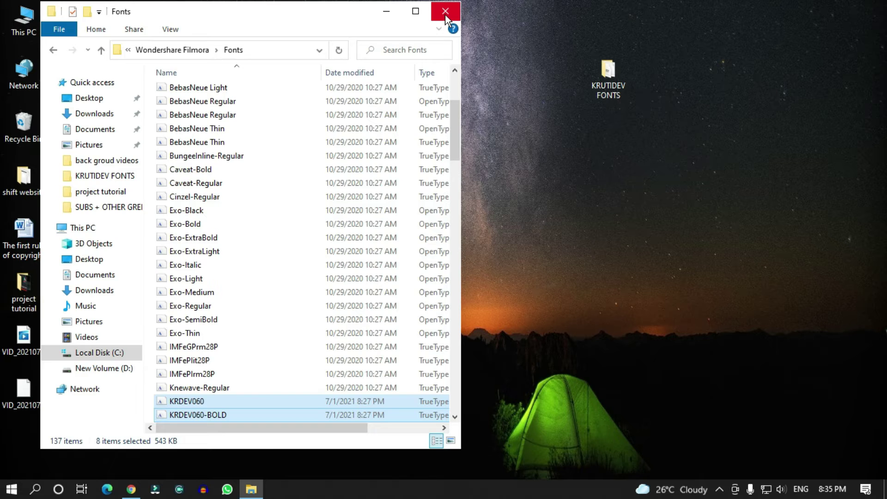
pyautogui.click(447, 12)
pyautogui.rightClick(423, 119)
pyautogui.click(454, 159)
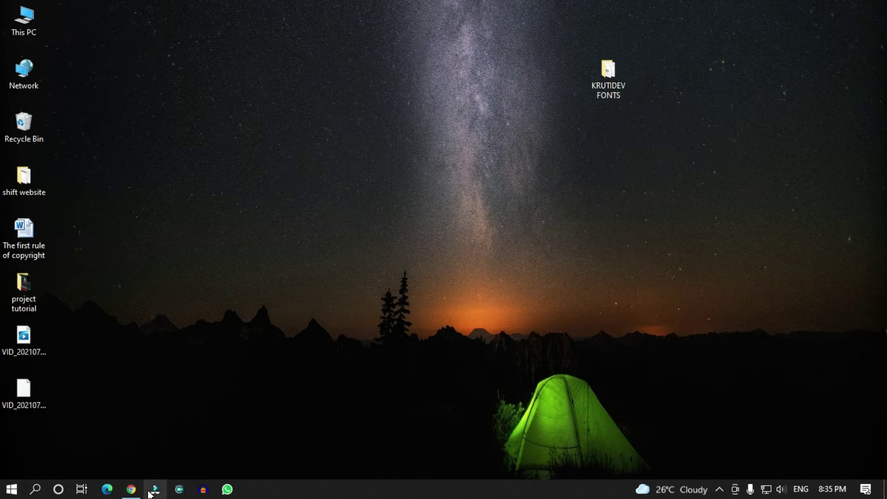
# - Switch to Chrome, look through the Kruti Dev font samples on the download page, and minimize the browser
pyautogui.click(132, 489)
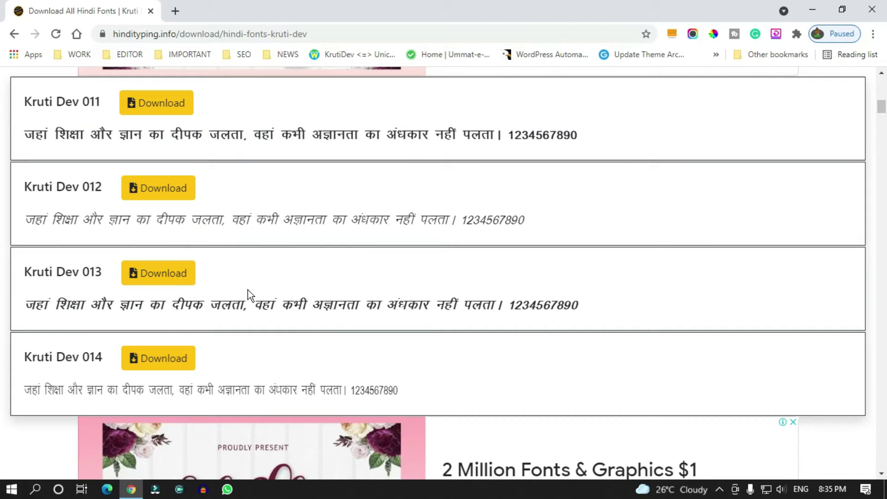
pyautogui.scroll(-20, 247, 289)
pyautogui.scroll(-20, 248, 292)
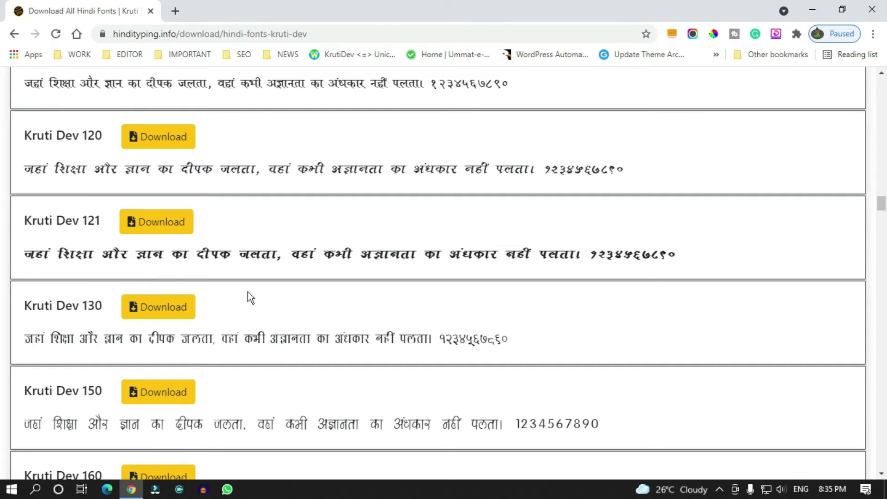
pyautogui.scroll(20, 342, 314)
pyautogui.scroll(20, 342, 314)
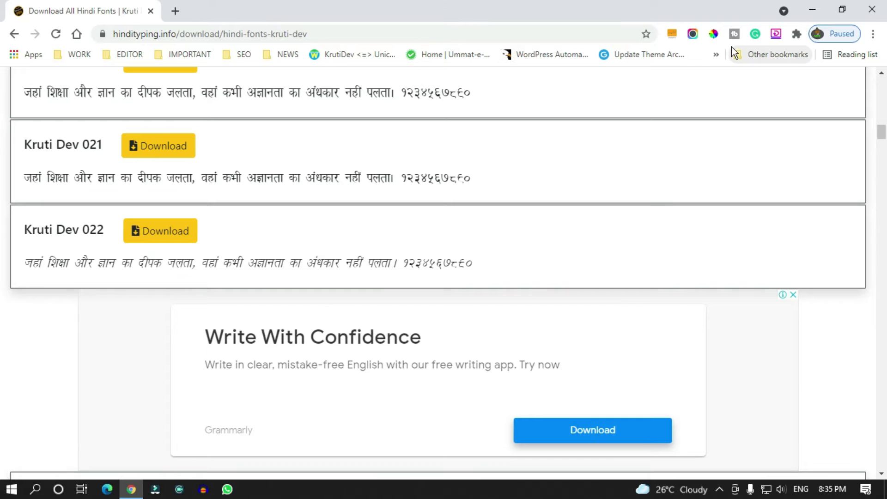
pyautogui.click(811, 12)
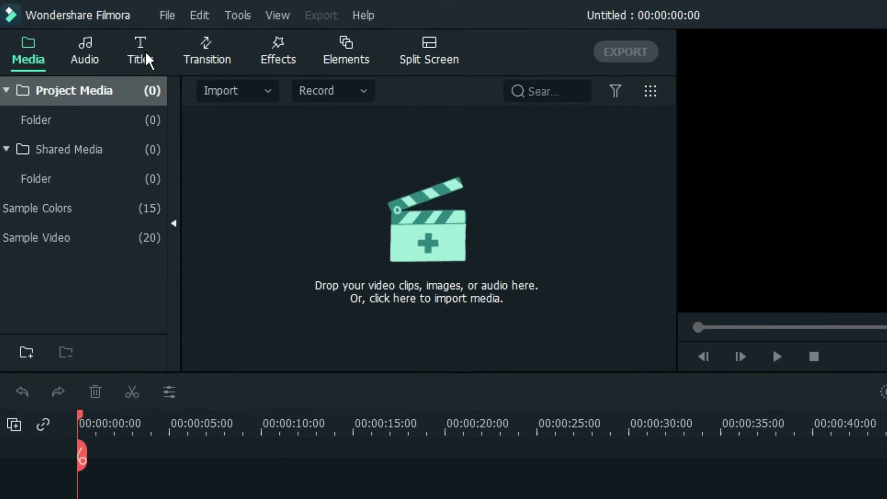
# - Place the Basic 6 title on video track 1 at about 16 seconds and move the playhead to 00:00:19:00
pyautogui.click(139, 51)
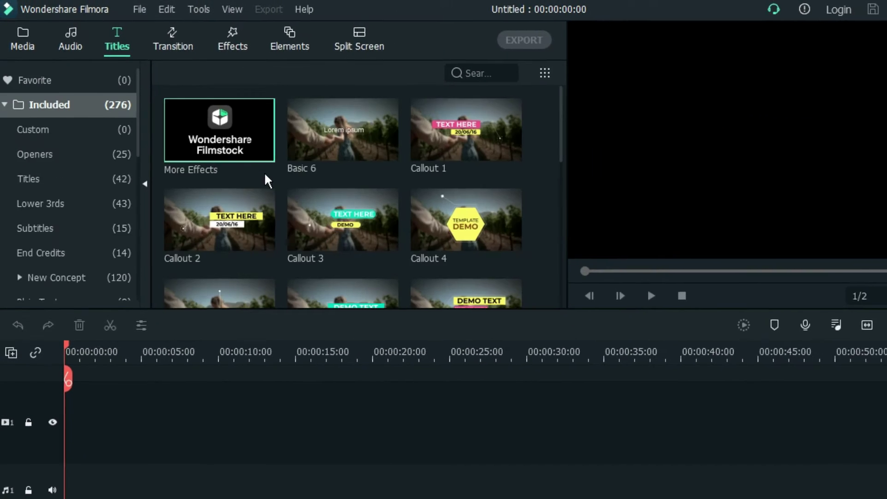
pyautogui.moveTo(320, 117); pyautogui.dragTo(342, 349)
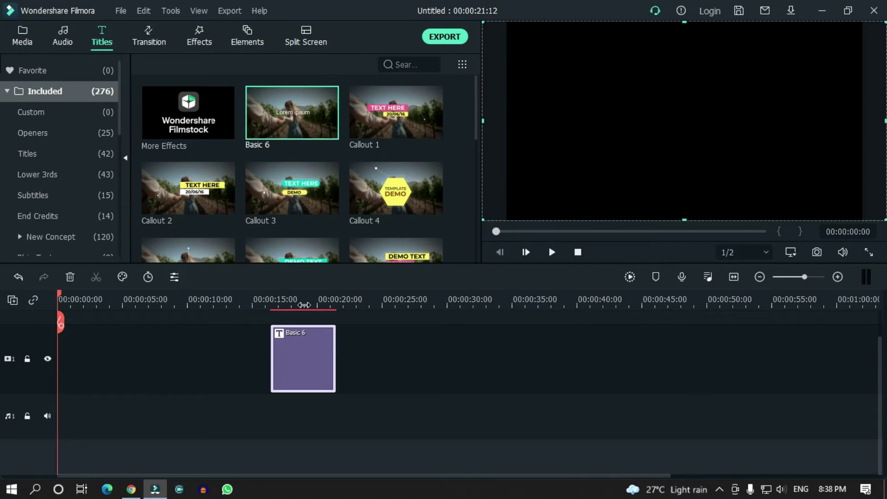
pyautogui.click(304, 305)
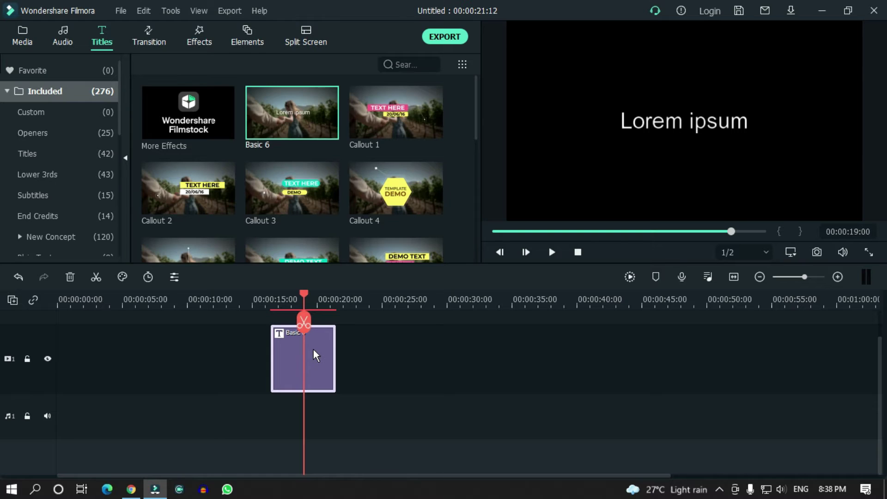
# - Open the Basic 6 title clip for editing and select all of its placeholder text
pyautogui.doubleClick(315, 355)
pyautogui.click(302, 131)
pyautogui.hotkey('ctrl', 'a')
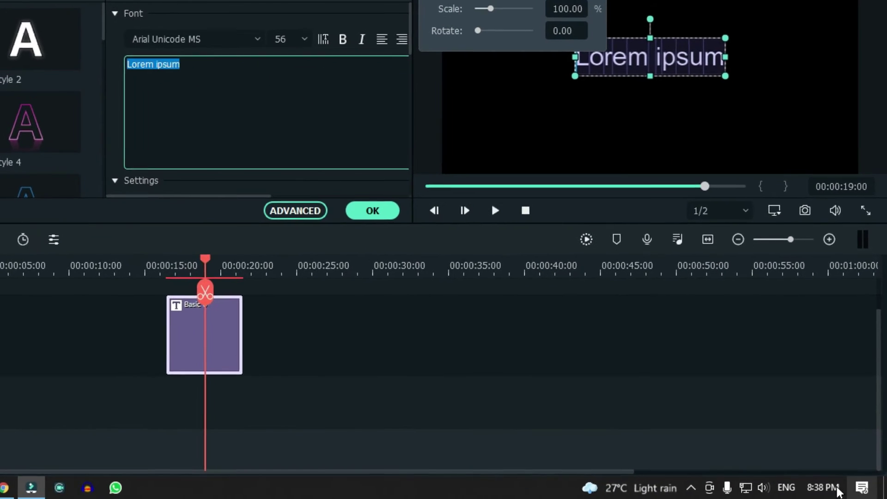
# - Switch the Windows keyboard input language to Hindi with the Microsoft Indic Language input method
pyautogui.click(782, 490)
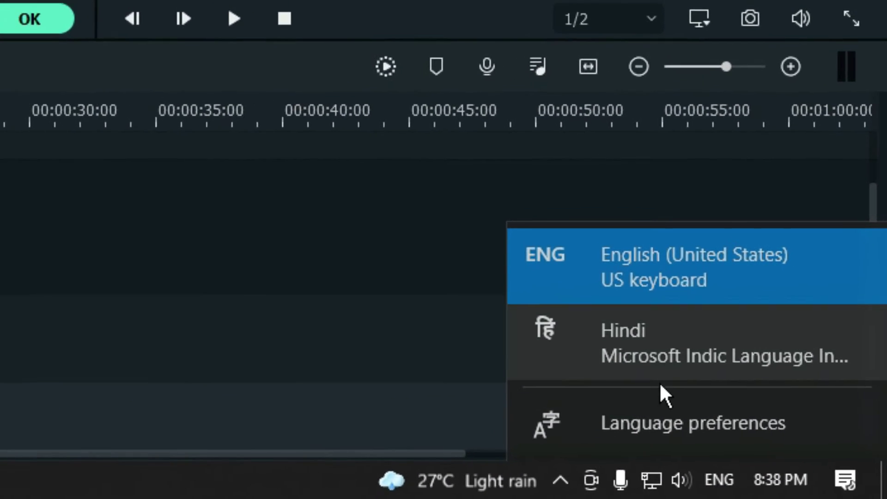
pyautogui.click(672, 374)
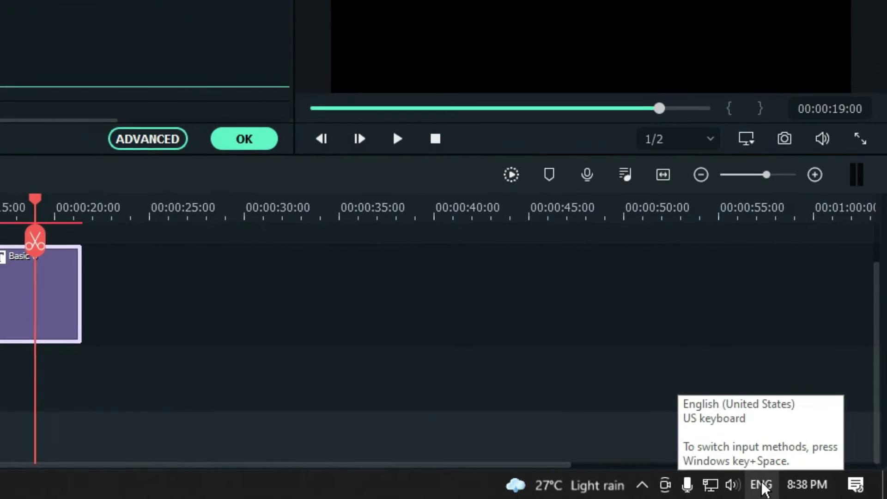
pyautogui.click(765, 485)
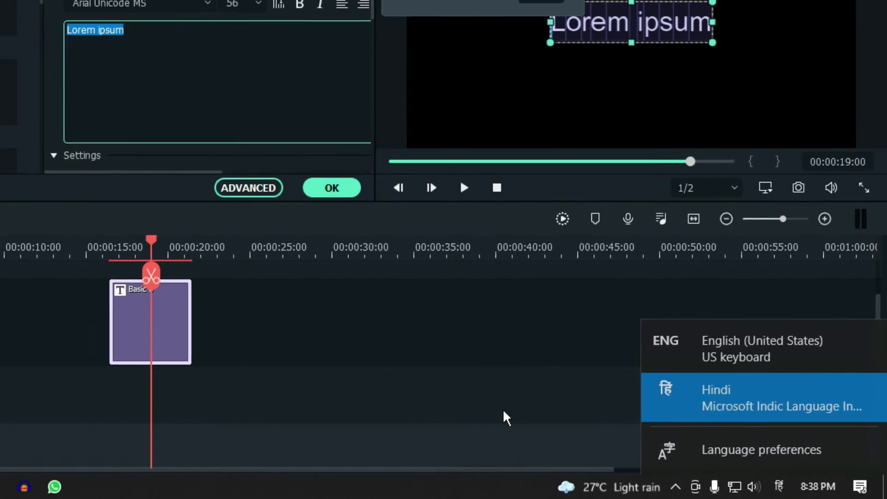
pyautogui.click(476, 325)
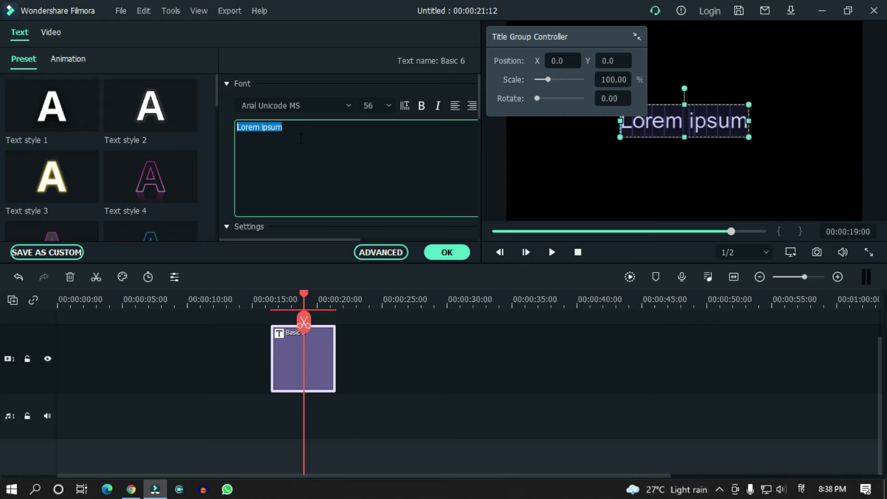
# - Switch to Chrome, search Google for "hindi typing" and open the India Typing page with its English to Hindi converter
pyautogui.click(131, 489)
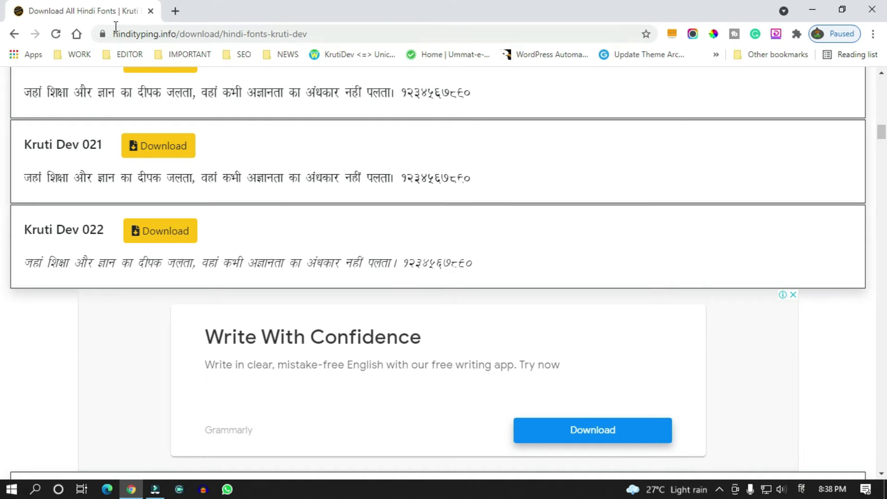
pyautogui.click(77, 34)
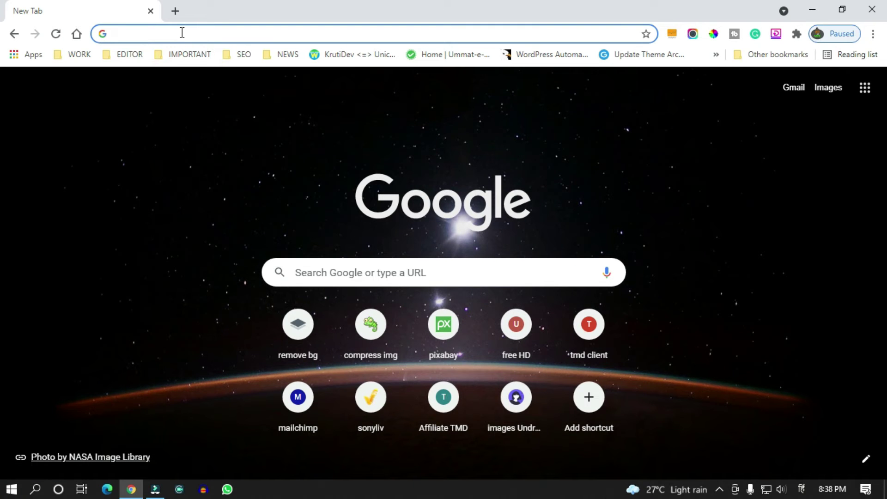
pyautogui.click(336, 262)
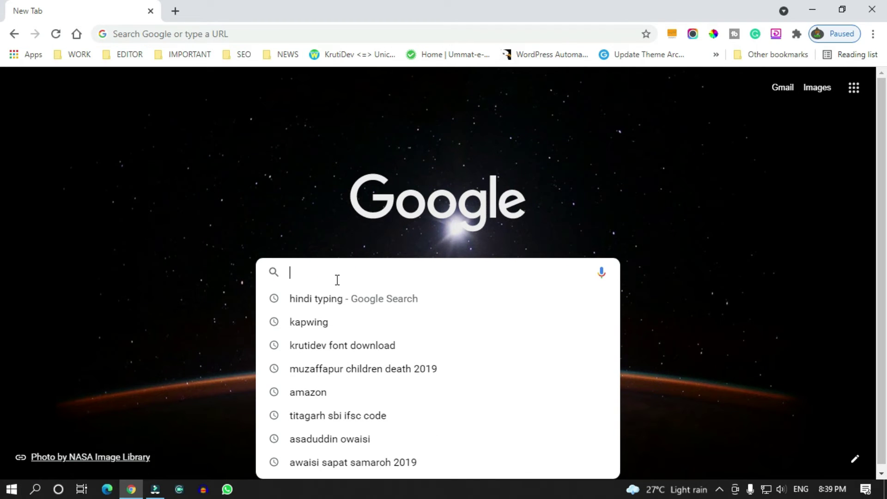
pyautogui.click(310, 301)
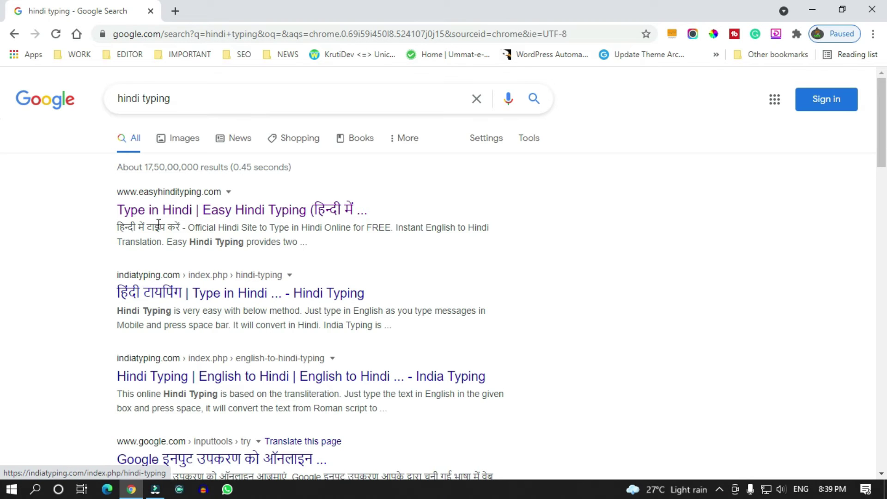
pyautogui.click(137, 300)
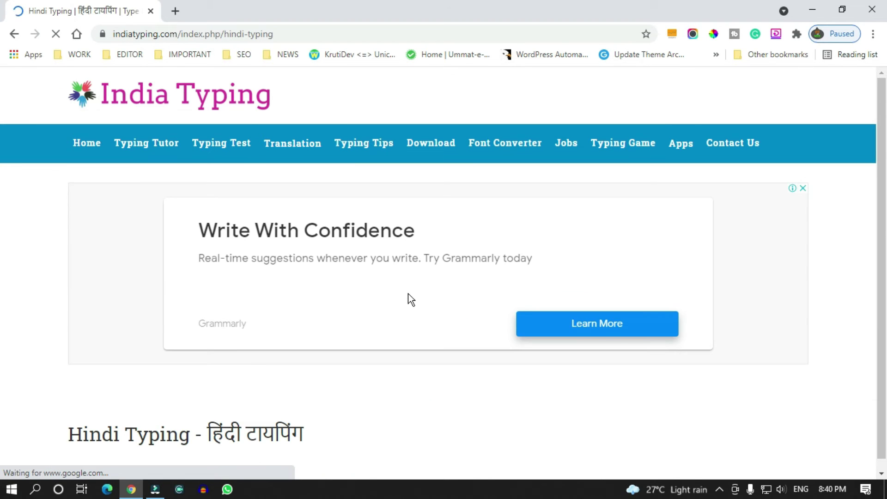
pyautogui.scroll(-6, 408, 294)
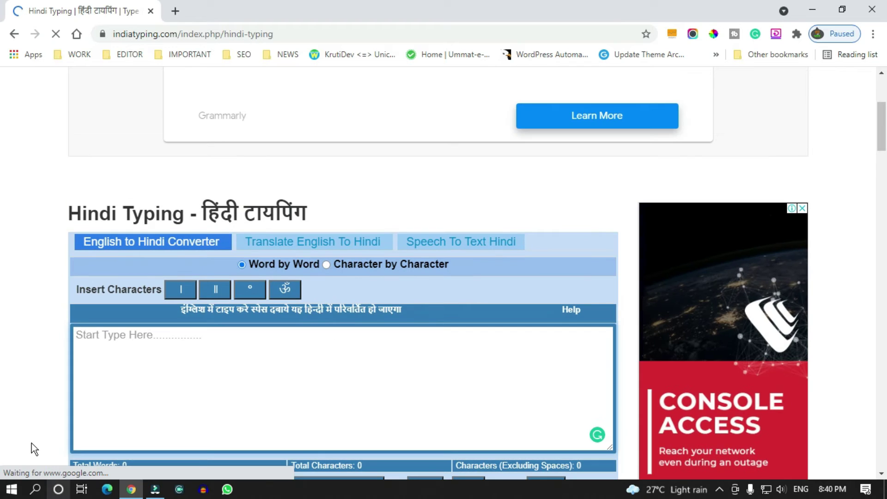
# - Write "aap ka swagat hai" in the English to Hindi converter and copy the resulting Hindi text
pyautogui.click(155, 490)
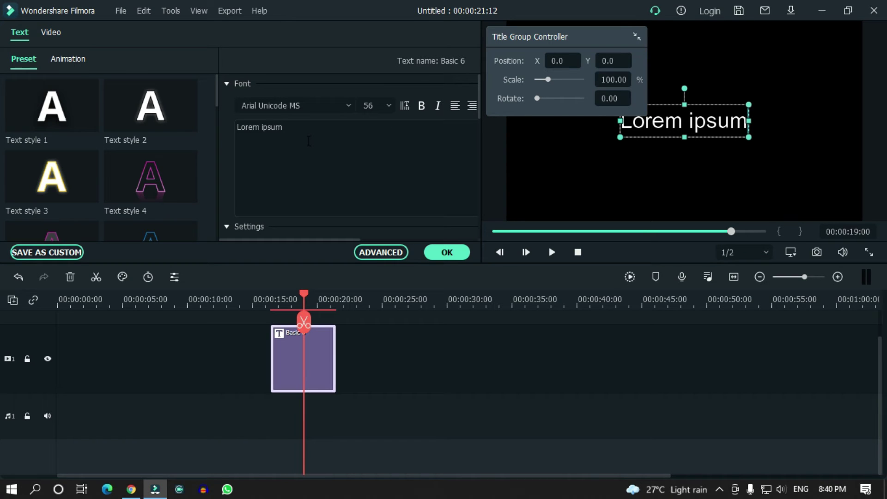
pyautogui.click(822, 11)
pyautogui.write('aap ka swagat hai')
pyautogui.hotkey('ctrl', 'a')
pyautogui.hotkey('ctrl', 'c')
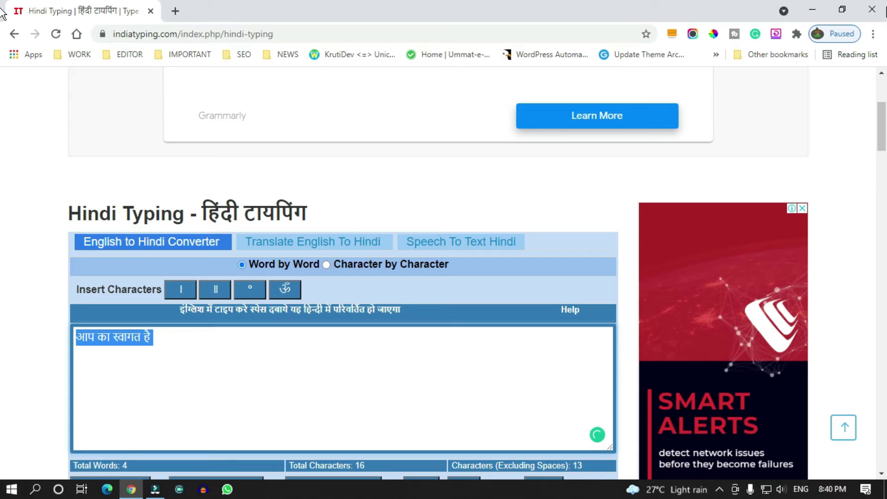
# - Switch to Filmora and replace the Basic 6 placeholder text with the copied "आप का स्वागत है"
pyautogui.click(812, 10)
pyautogui.moveTo(130, 483)
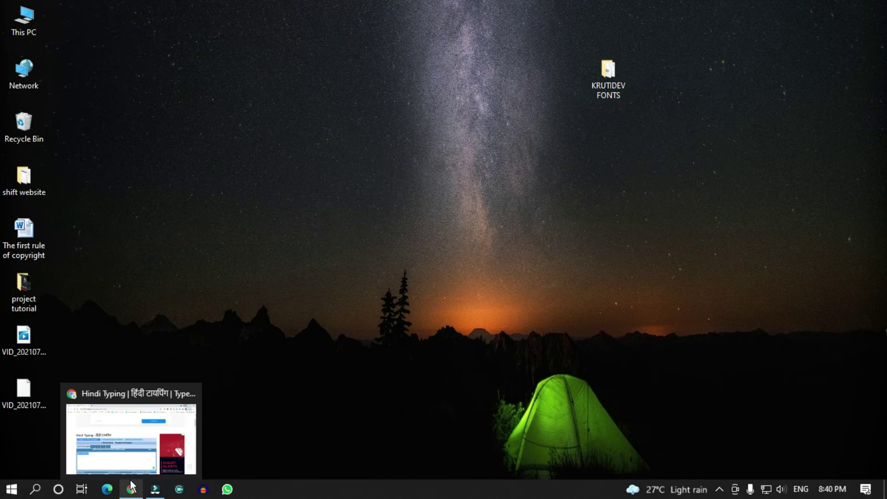
pyautogui.click(155, 490)
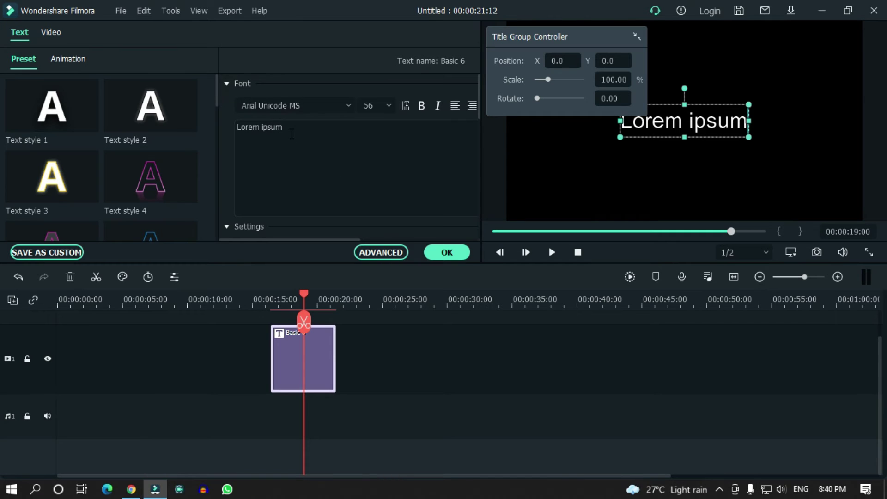
pyautogui.tripleClick(292, 134)
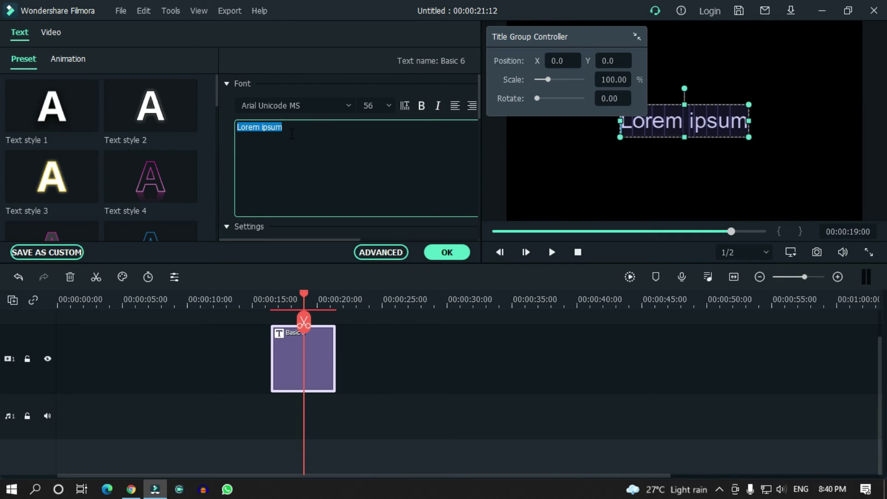
pyautogui.hotkey('ctrl', 'v')
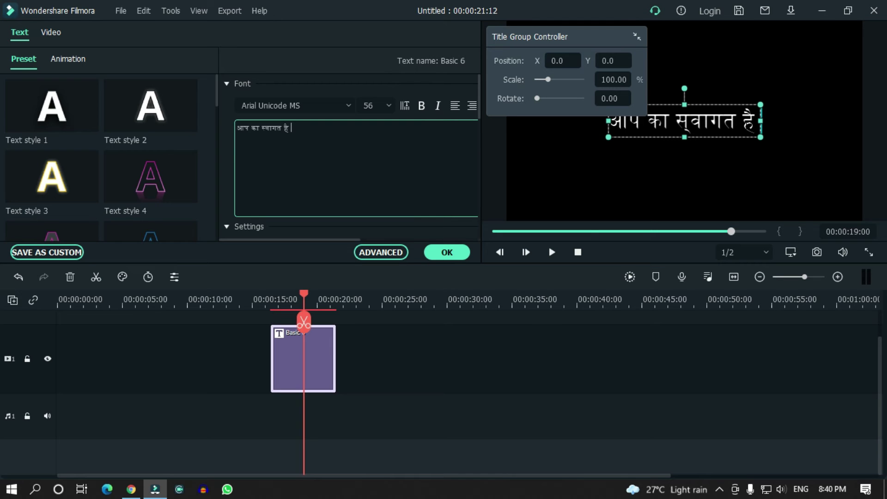
# - Resize and reposition the title's text box in the preview, moving the Title Group Controller out of the way
pyautogui.moveTo(761, 104); pyautogui.dragTo(787, 98)
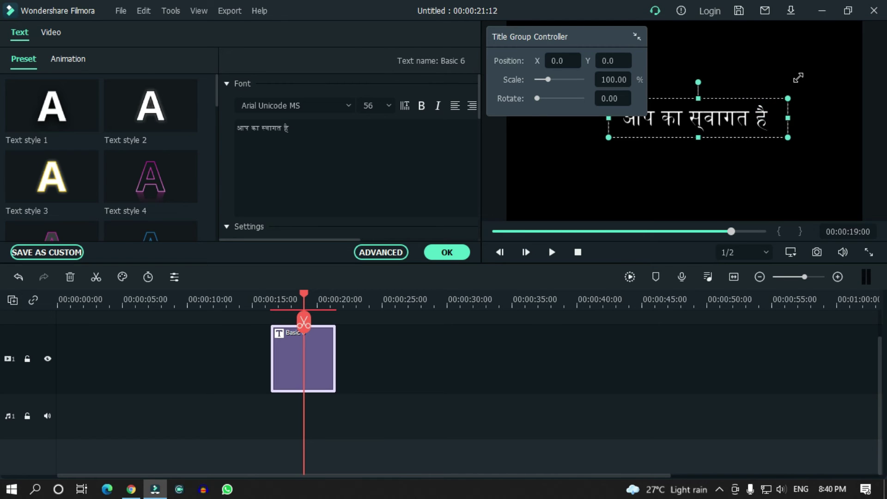
pyautogui.moveTo(609, 138); pyautogui.dragTo(481, 185)
pyautogui.moveTo(597, 37); pyautogui.dragTo(145, 12)
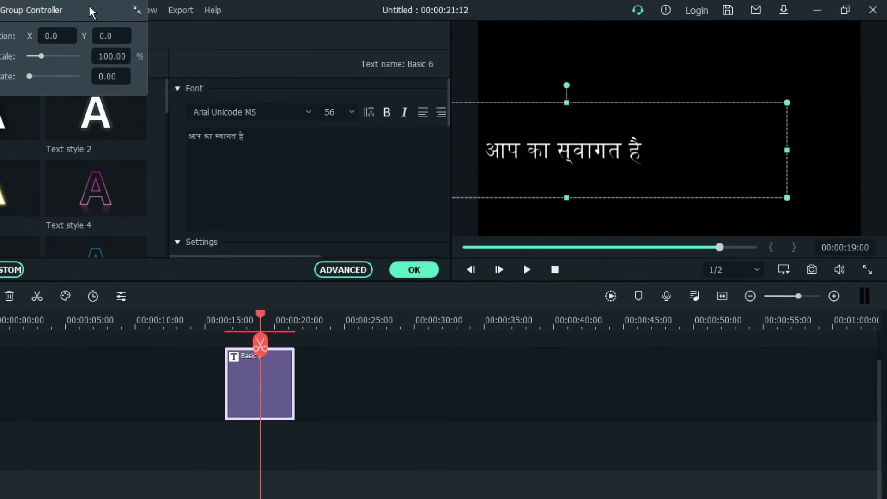
pyautogui.moveTo(654, 113); pyautogui.dragTo(785, 131)
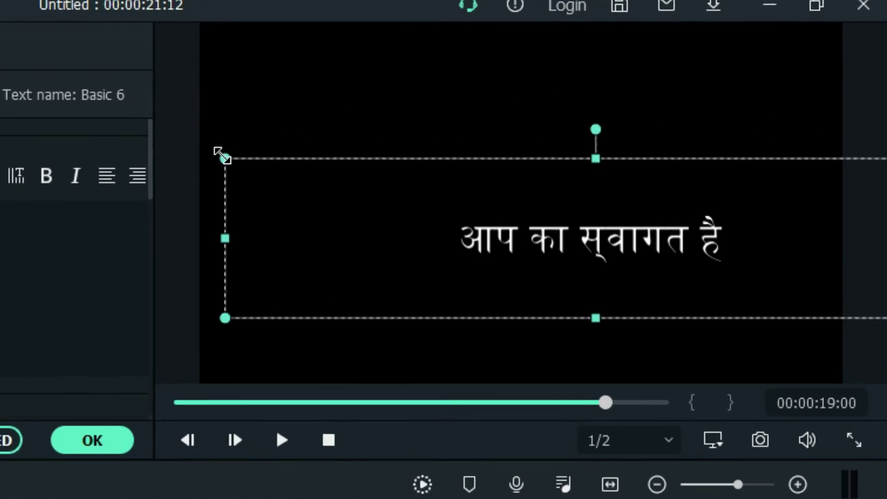
pyautogui.moveTo(303, 142); pyautogui.dragTo(477, 229)
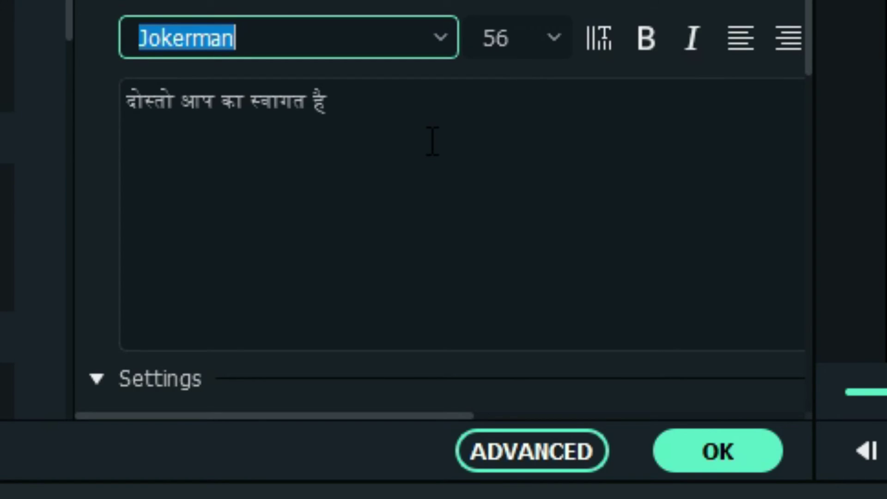
# - Copy the title text "दोस्तो आप का स्वागत है" and clear it from the Basic 6 title
pyautogui.click(380, 117)
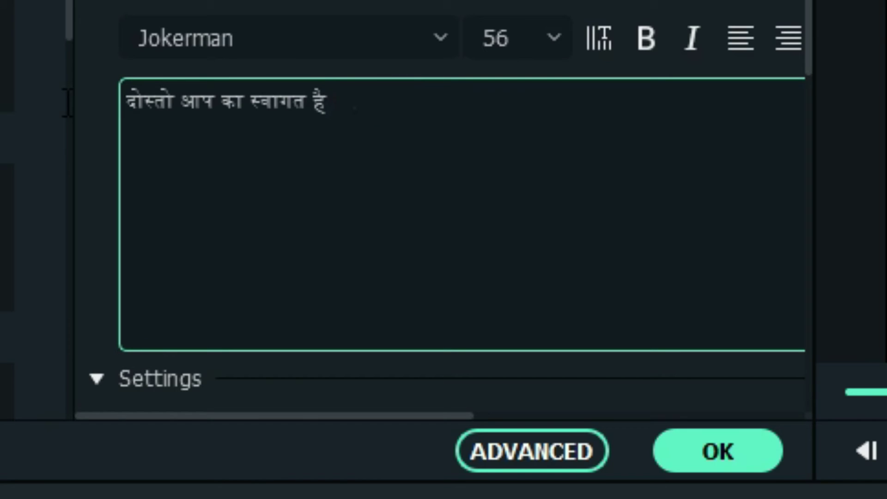
pyautogui.hotkey('ctrl', 'a')
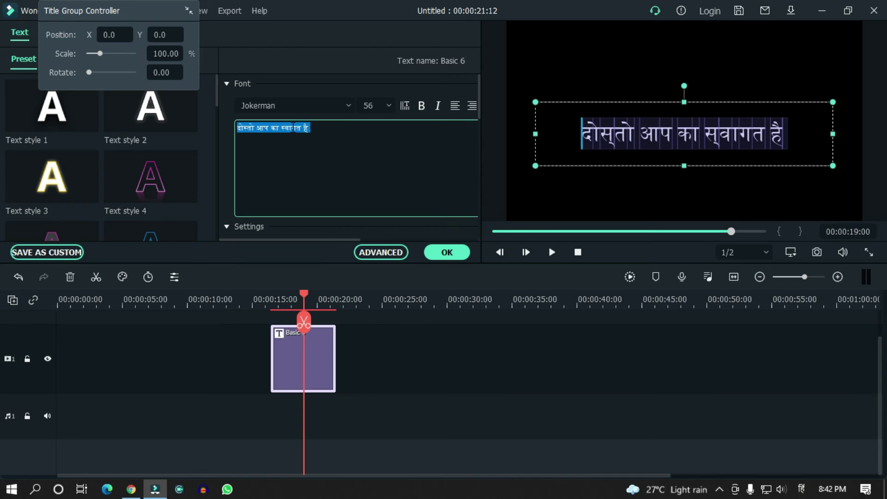
pyautogui.rightClick(281, 115)
pyautogui.click(306, 143)
pyautogui.click(324, 131)
pyautogui.moveTo(324, 132); pyautogui.dragTo(222, 129)
pyautogui.hotkey('ctrl', 'c')
pyautogui.press('BackSpace')
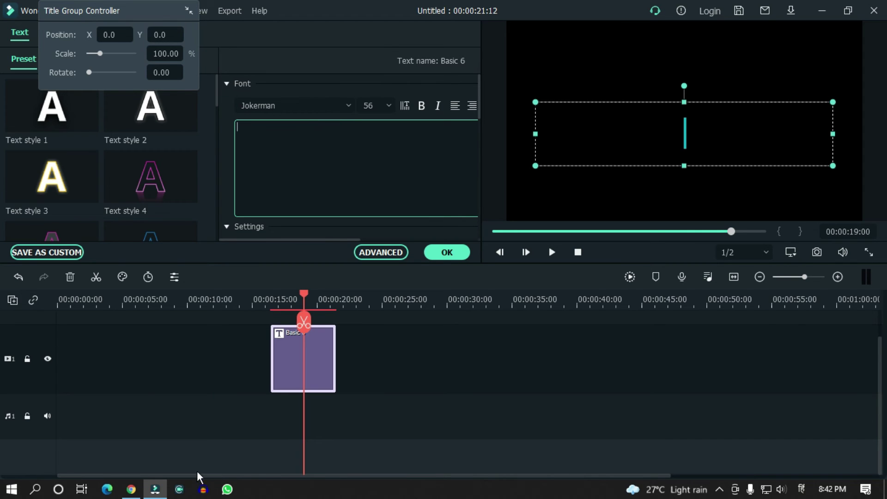
# - Switch to Chrome, open the bookmarked KrutiDev–Unicode converter and convert the pasted "दोस्तो आप का स्वागत है" from Unicode to Kruti Dev
pyautogui.click(131, 489)
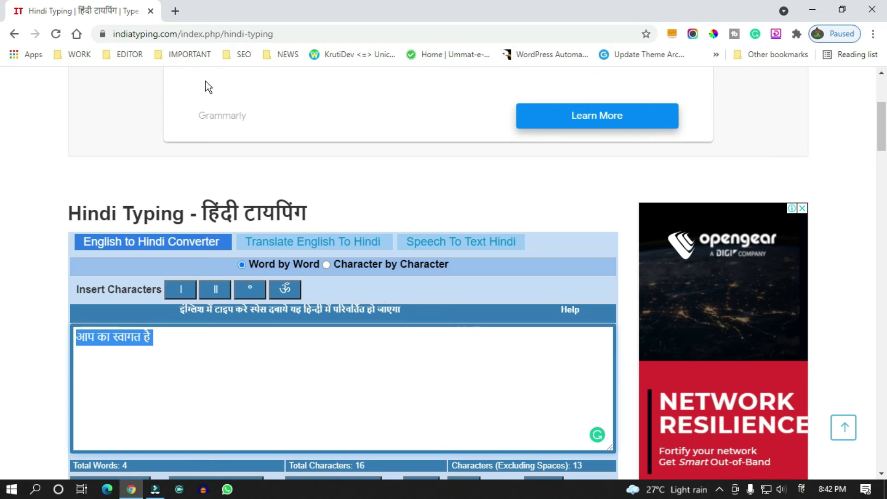
pyautogui.click(347, 54)
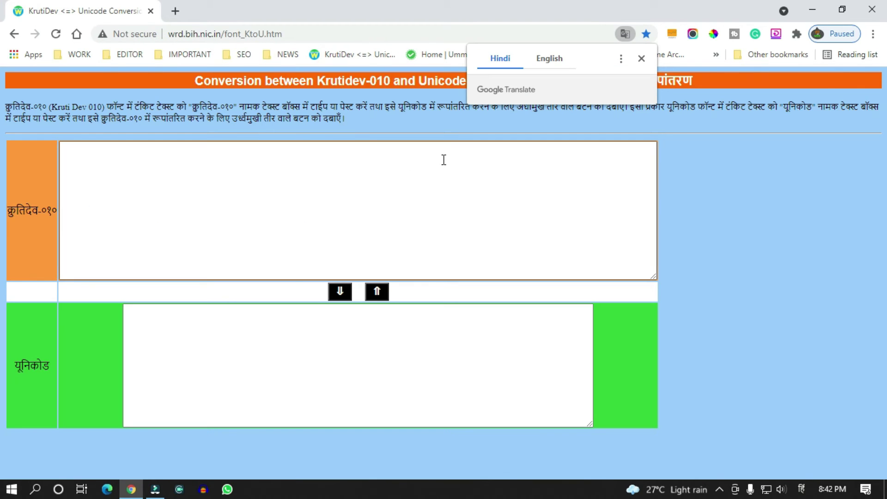
pyautogui.click(641, 58)
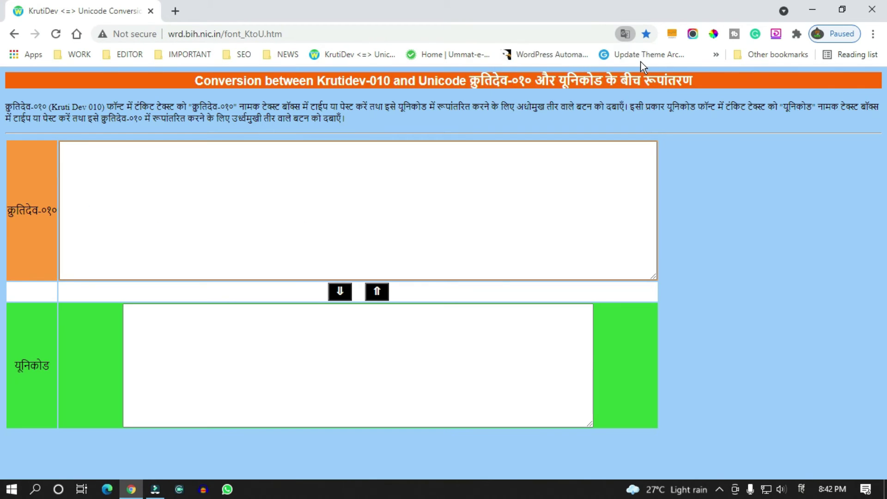
pyautogui.click(275, 329)
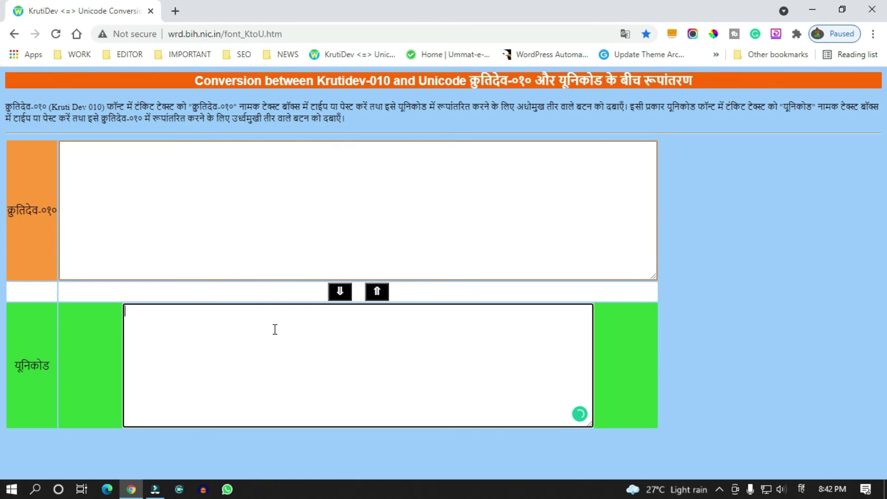
pyautogui.hotkey('ctrl', 'v')
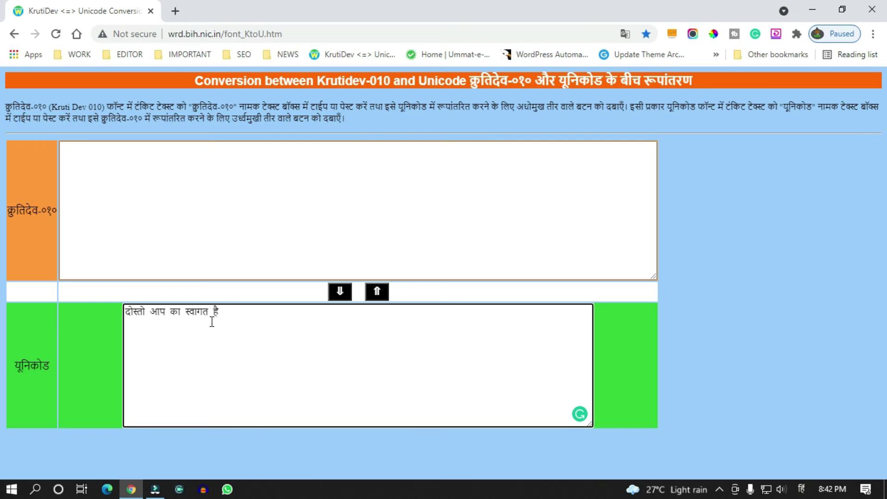
pyautogui.click(377, 292)
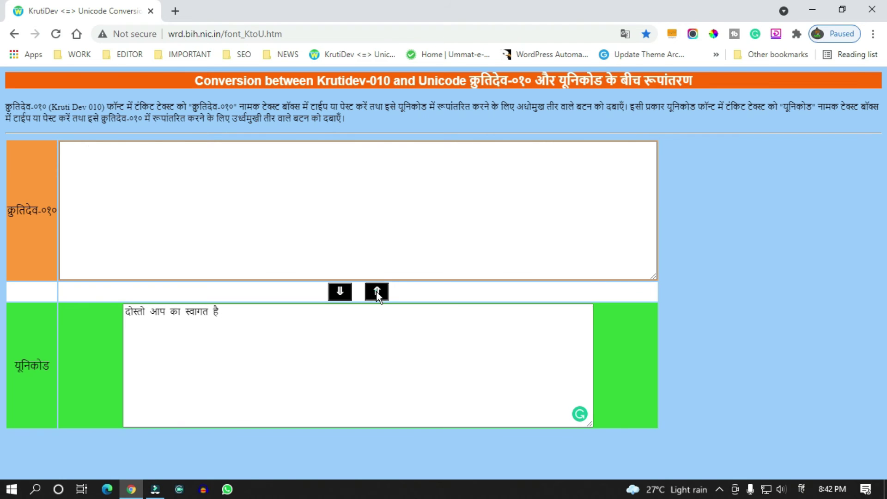
# - Copy the converted text "nksLrks vki dk Lokxr gS" and paste it into the empty Basic 6 title in Filmora
pyautogui.click(67, 154)
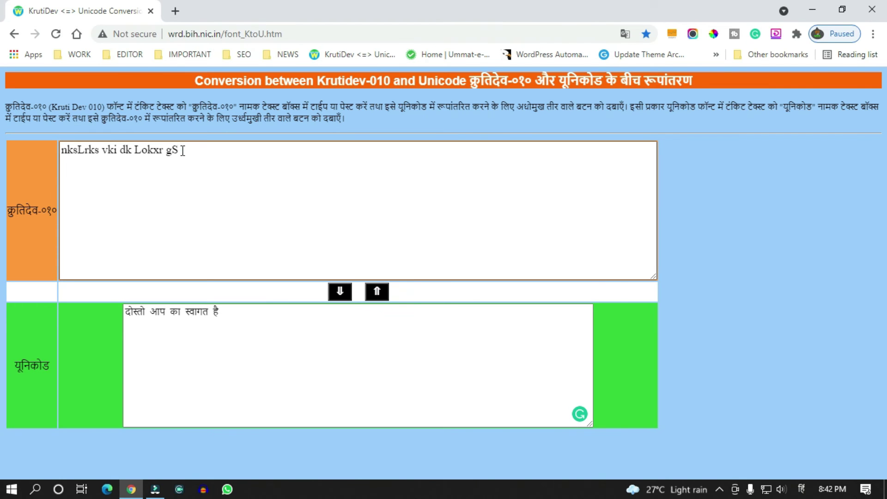
pyautogui.moveTo(182, 151); pyautogui.dragTo(56, 149)
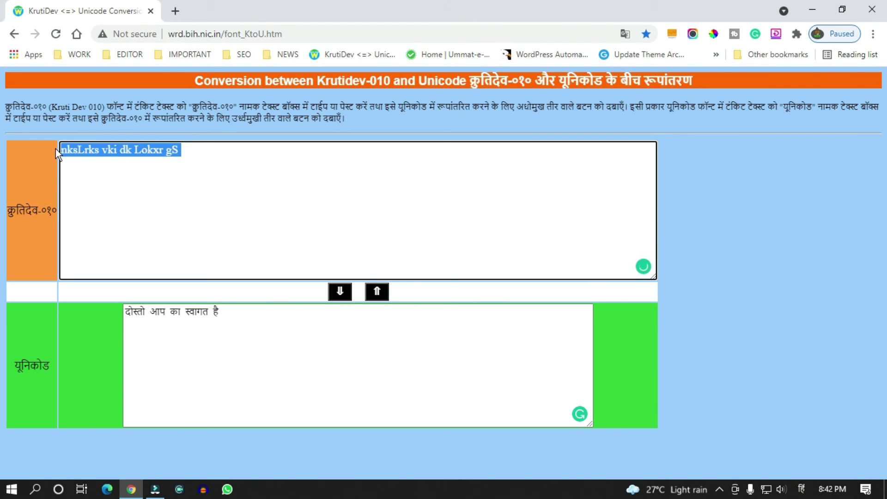
pyautogui.rightClick(160, 147)
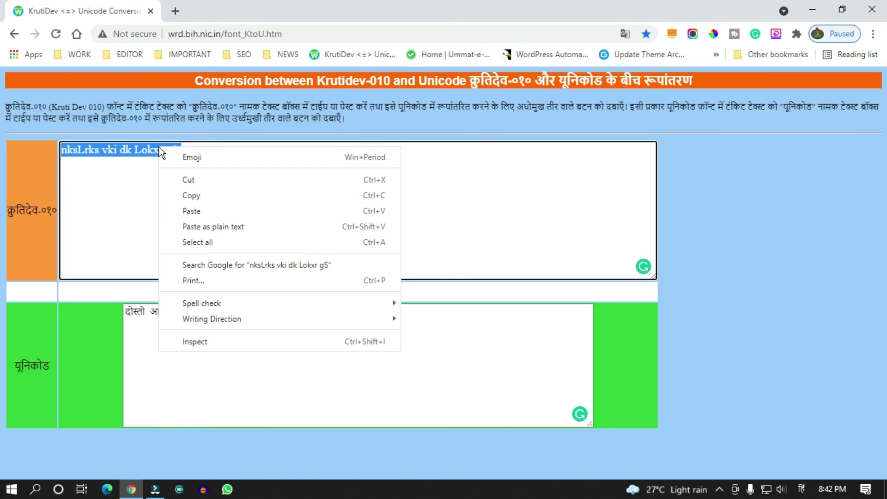
pyautogui.click(198, 195)
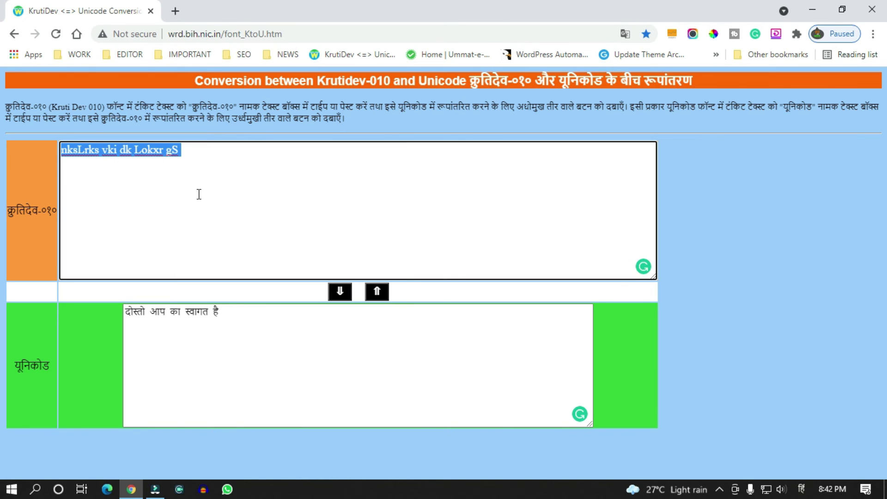
pyautogui.click(155, 489)
pyautogui.click(322, 140)
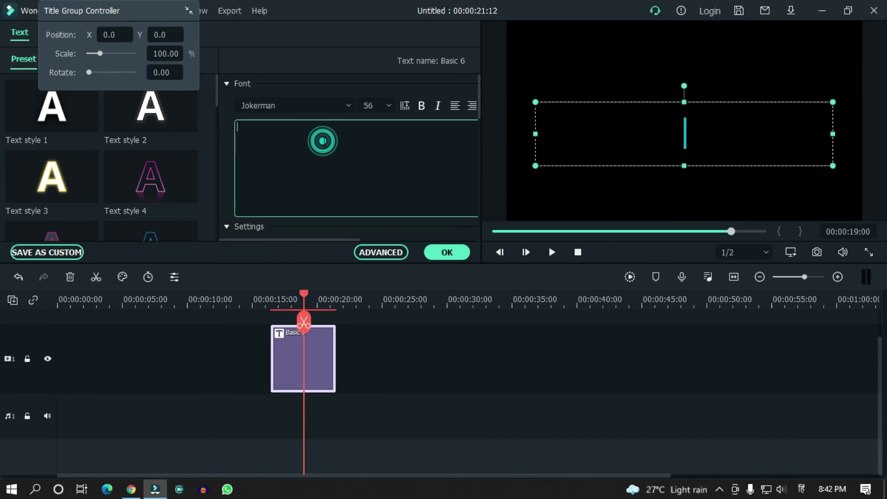
pyautogui.hotkey('ctrl', 'v')
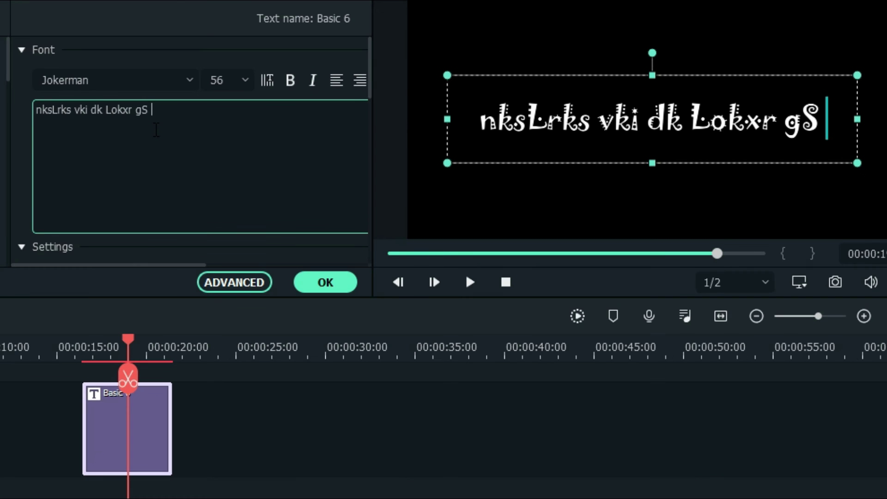
# - Apply the Kruti Dev 010 font to the title and step through the following Kruti Dev fonts to Kruti Dev 090 Bold
pyautogui.click(187, 81)
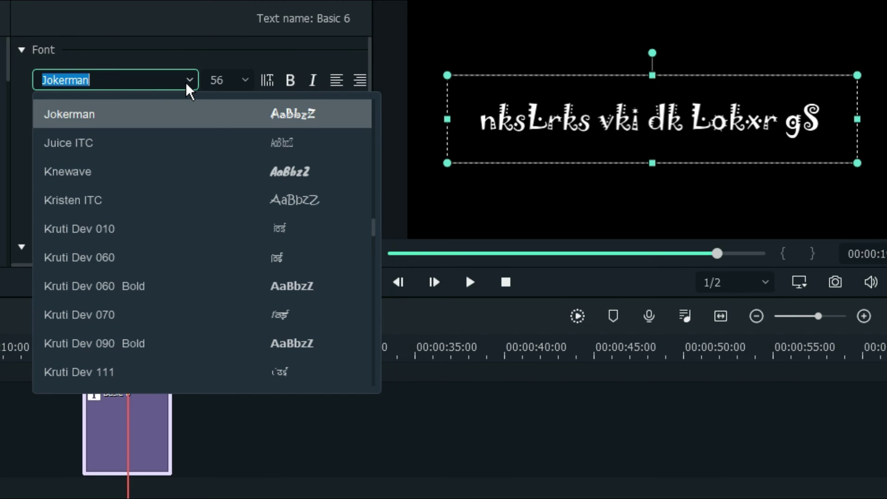
pyautogui.click(131, 227)
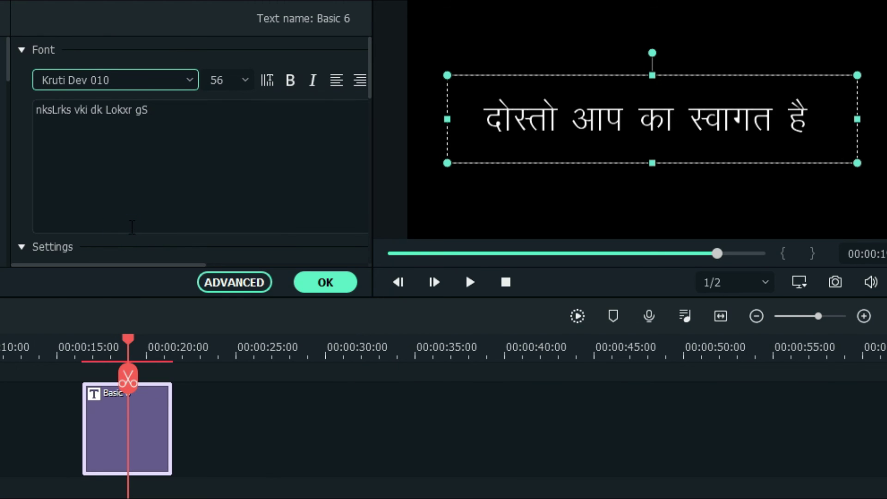
pyautogui.press('Down')
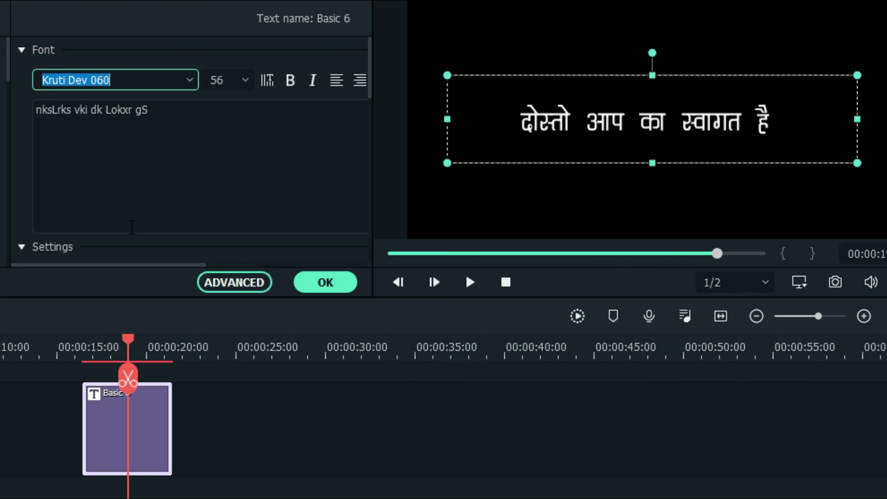
pyautogui.press('Down')
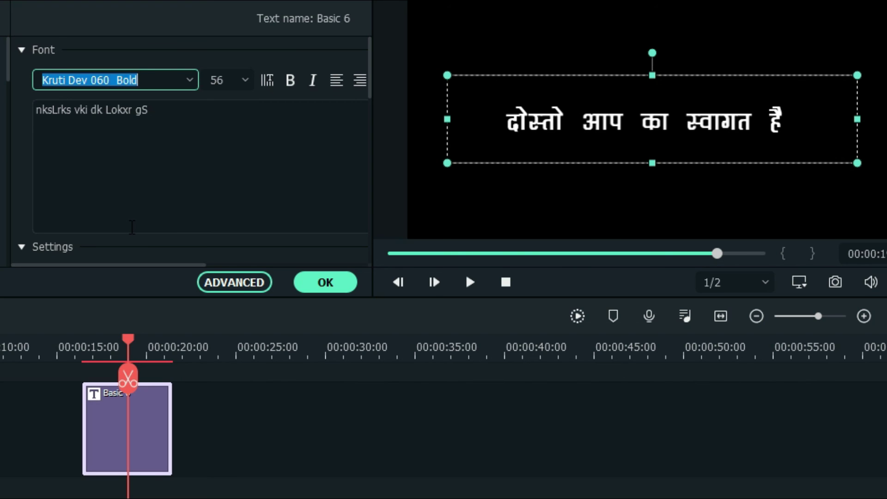
pyautogui.press('Down')
pyautogui.press('Down')
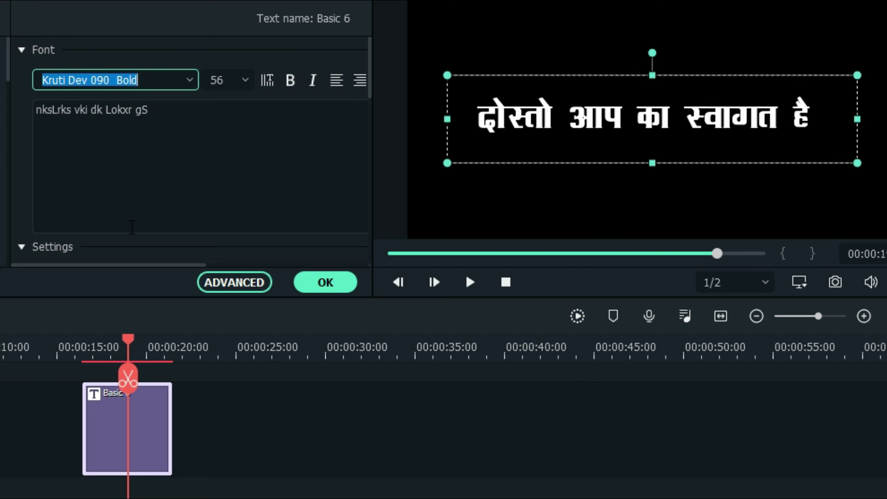